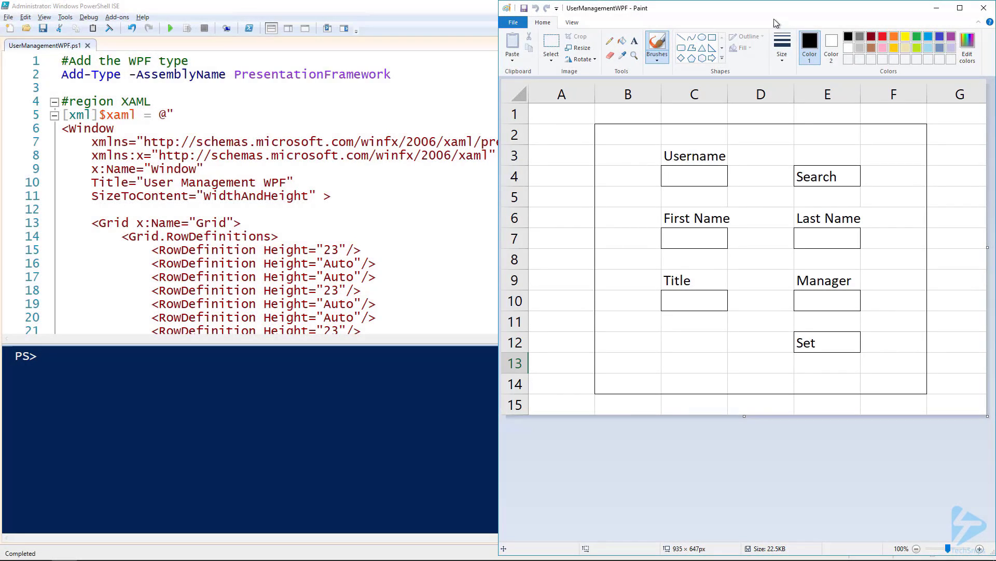
pyautogui.scroll(-1, 370, 143)
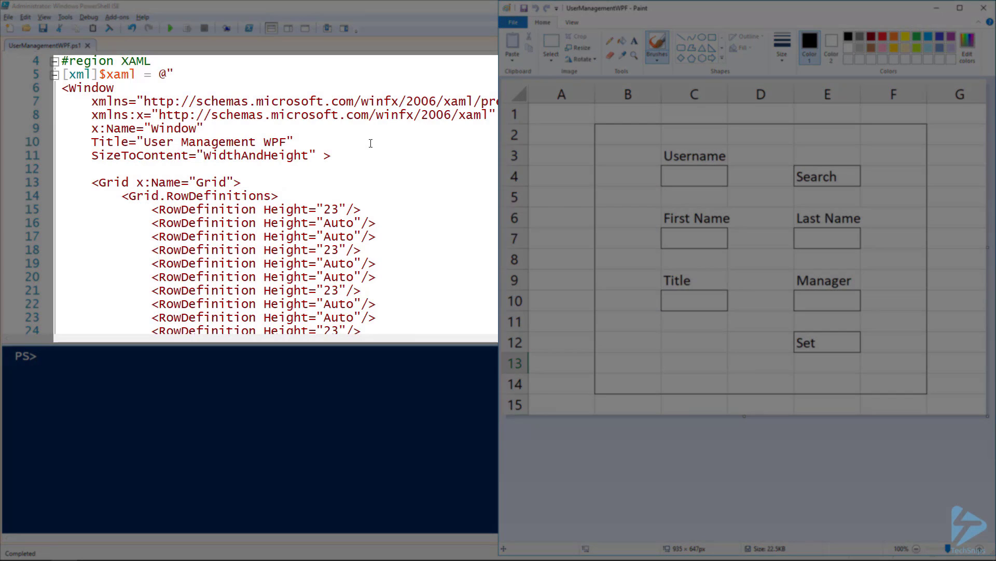
pyautogui.scroll(-2, 371, 130)
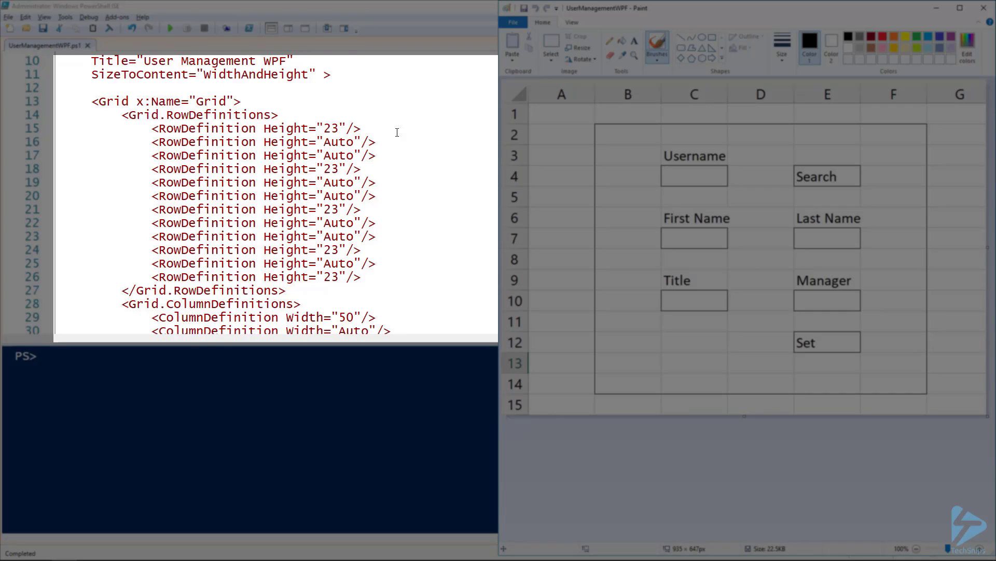
pyautogui.scroll(-5, 397, 133)
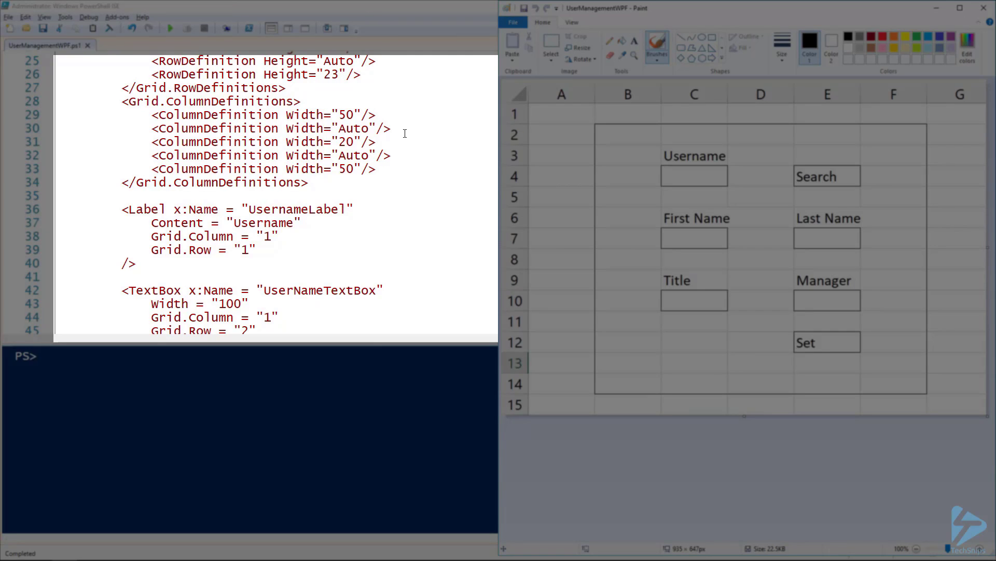
pyautogui.scroll(-1, 405, 133)
pyautogui.scroll(-1, 406, 134)
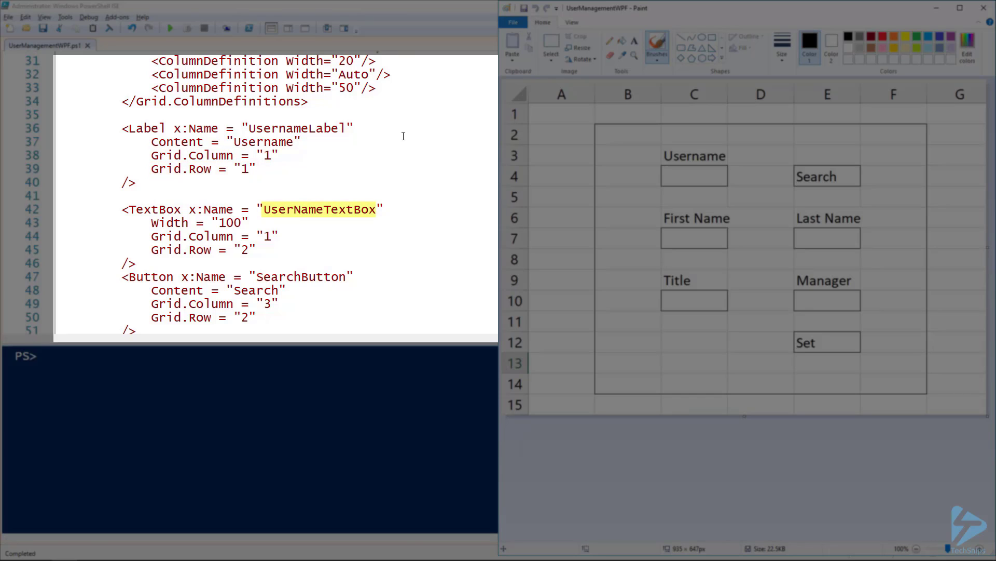
pyautogui.scroll(-1, 404, 148)
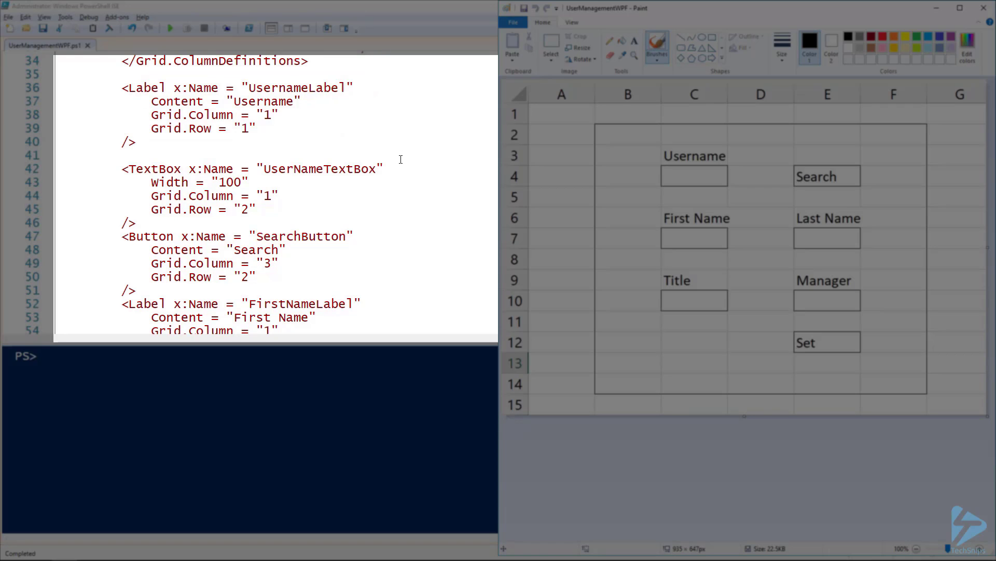
pyautogui.scroll(-3, 400, 159)
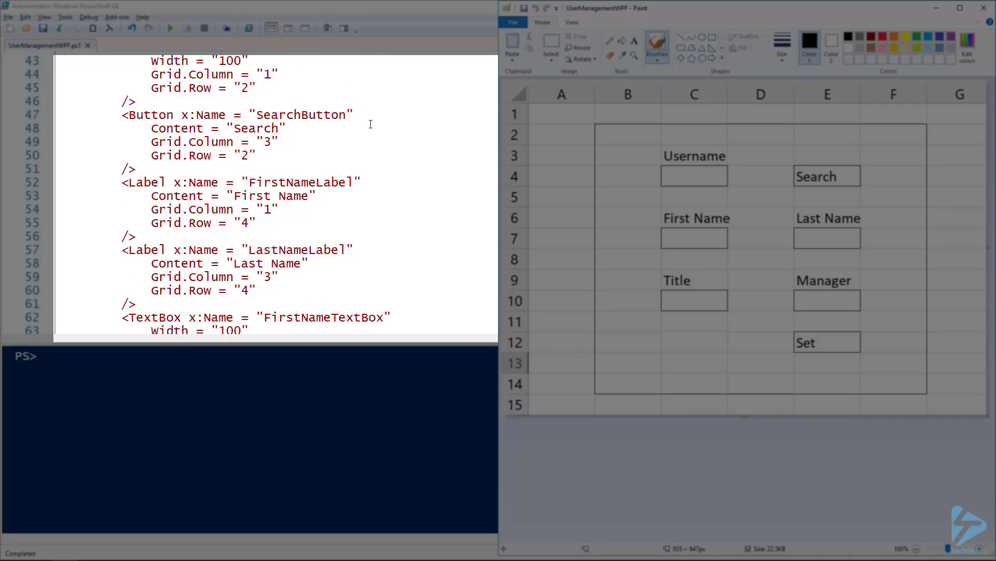
pyautogui.scroll(-1, 387, 205)
pyautogui.scroll(-1, 387, 185)
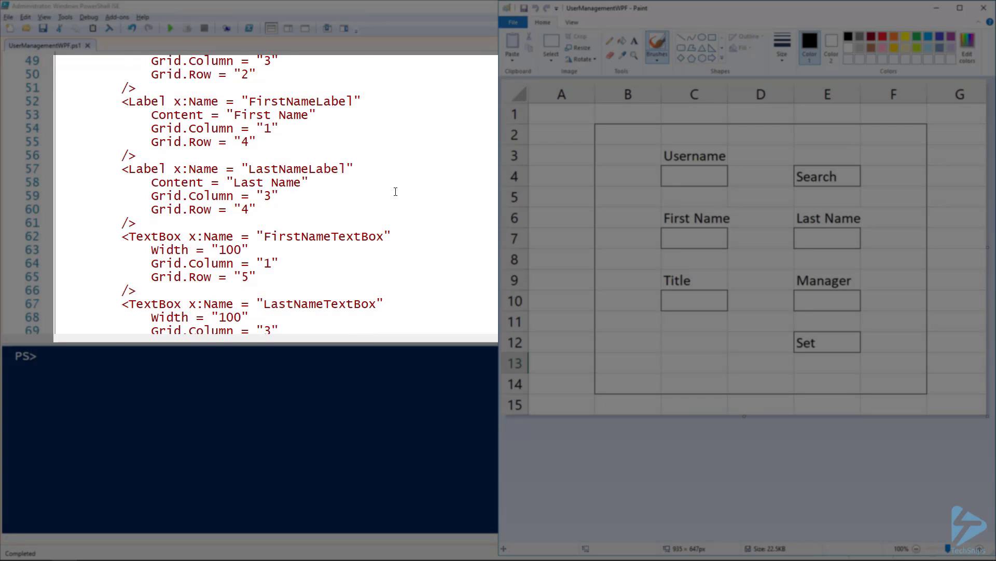
pyautogui.scroll(-1, 398, 193)
pyautogui.scroll(-1, 403, 195)
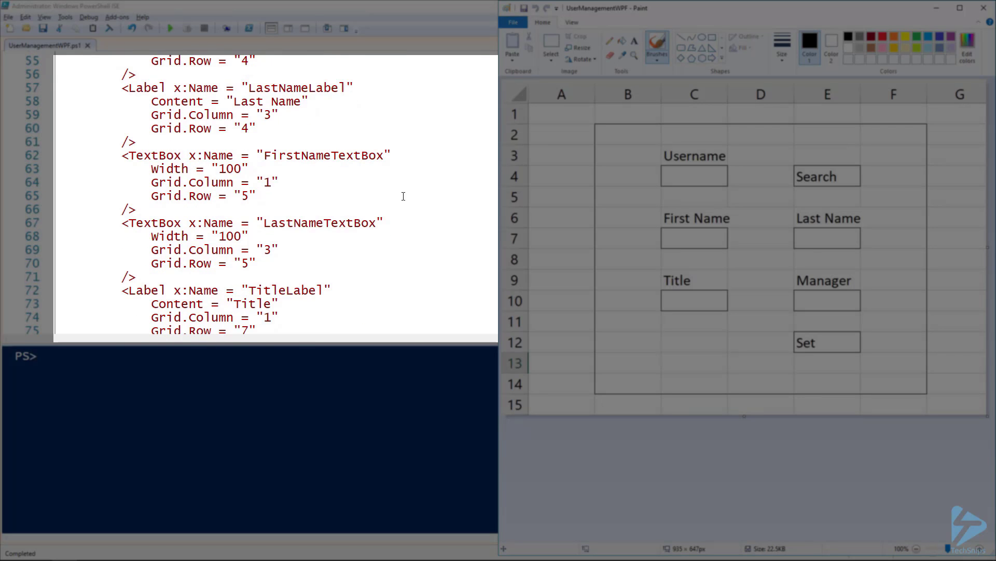
pyautogui.scroll(-2, 419, 201)
pyautogui.scroll(-1, 419, 201)
pyautogui.scroll(-1, 419, 200)
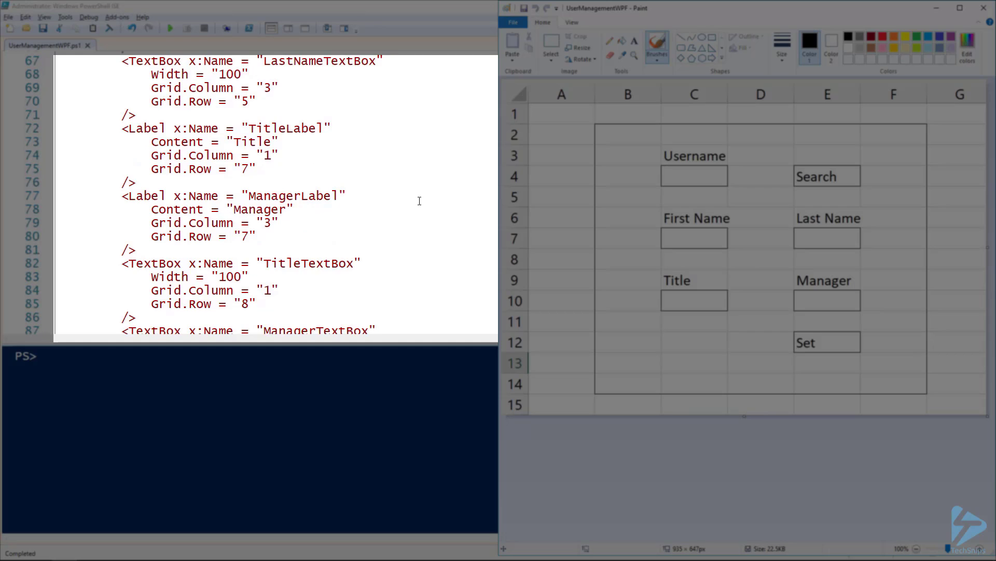
pyautogui.scroll(-1, 419, 201)
pyautogui.scroll(-2, 419, 200)
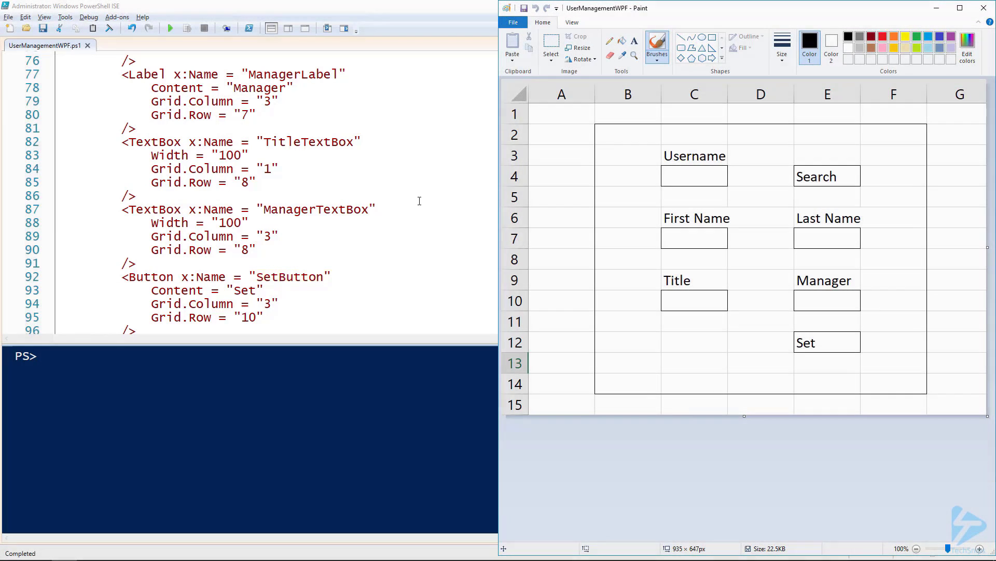
pyautogui.scroll(-5, 423, 200)
# Expand the collapsed #region Variables block so its code is visible.
pyautogui.click(54, 209)
pyautogui.scroll(-1, 234, 187)
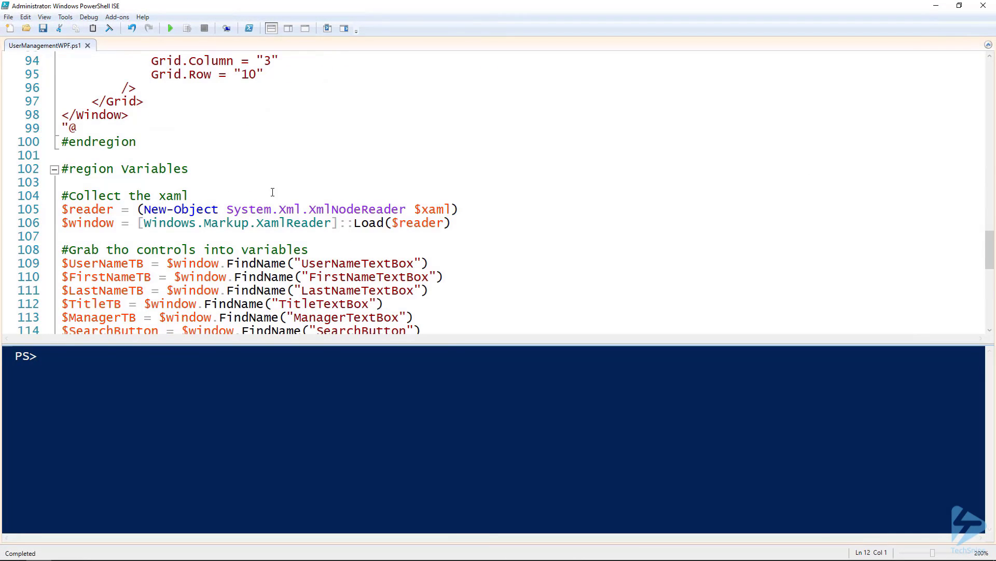
pyautogui.scroll(-2, 272, 194)
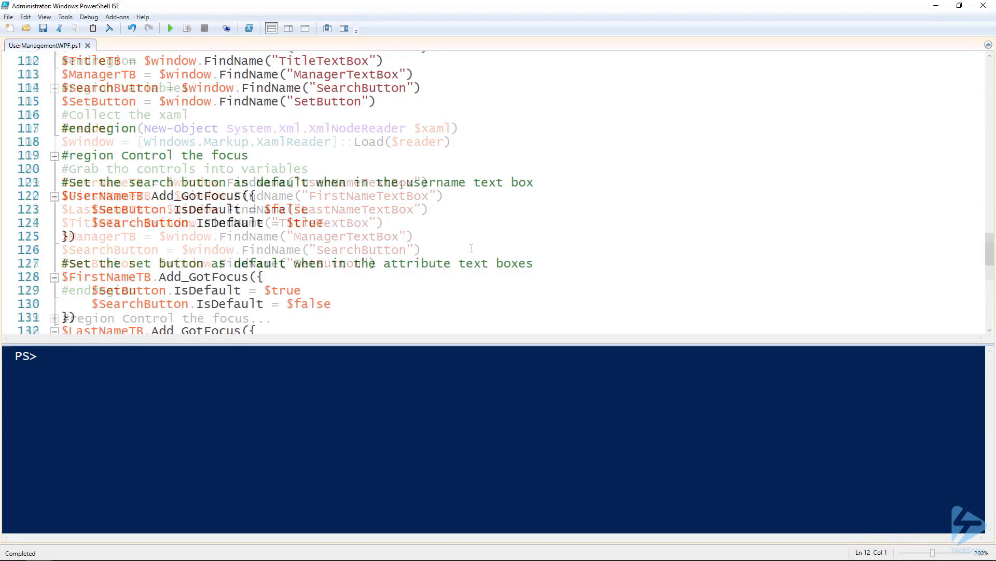
pyautogui.scroll(-1, 401, 185)
pyautogui.scroll(-1, 401, 184)
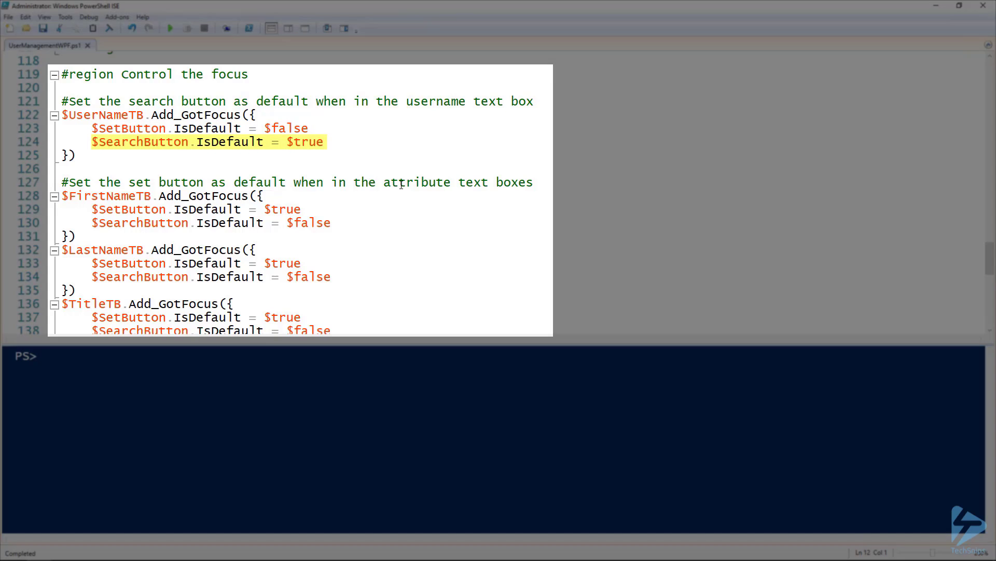
pyautogui.scroll(-1, 382, 194)
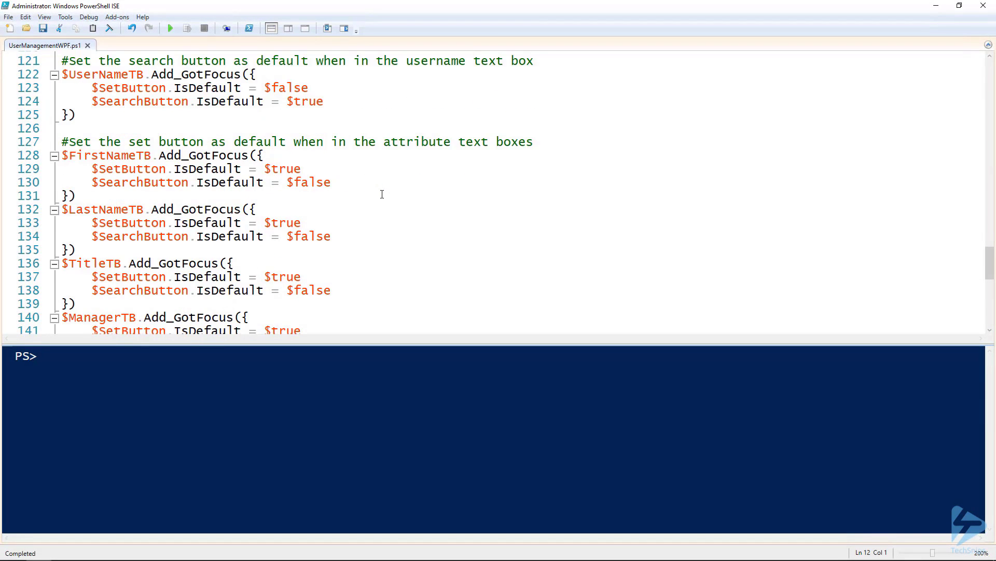
pyautogui.scroll(-1, 388, 196)
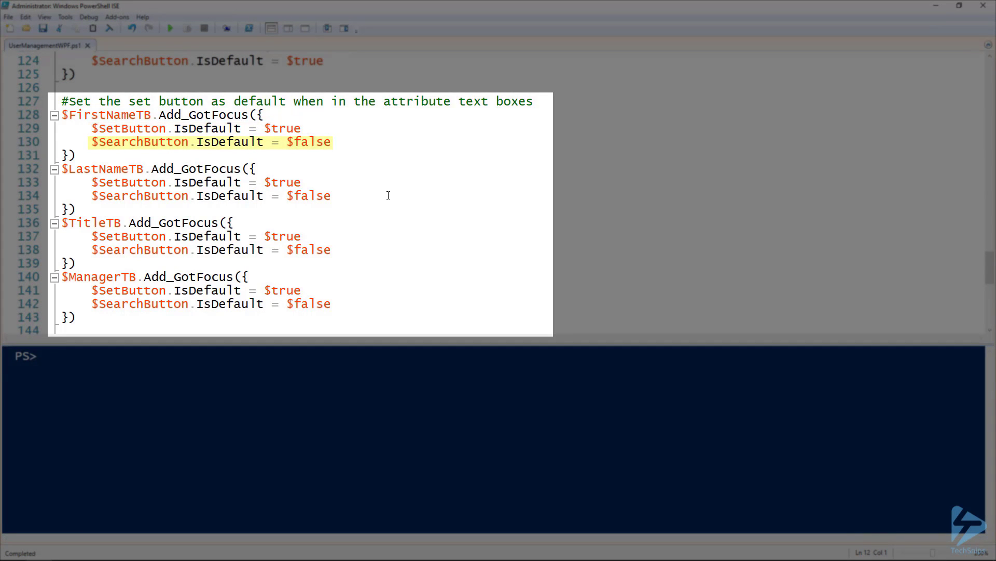
pyautogui.scroll(-3, 388, 196)
pyautogui.scroll(-4, 327, 156)
pyautogui.scroll(-1, 256, 104)
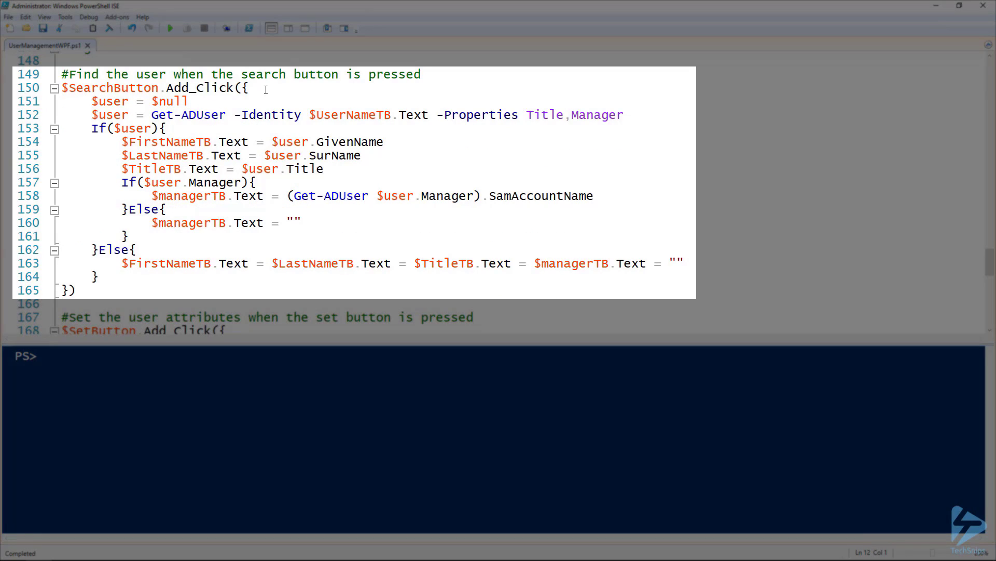
pyautogui.click(273, 87)
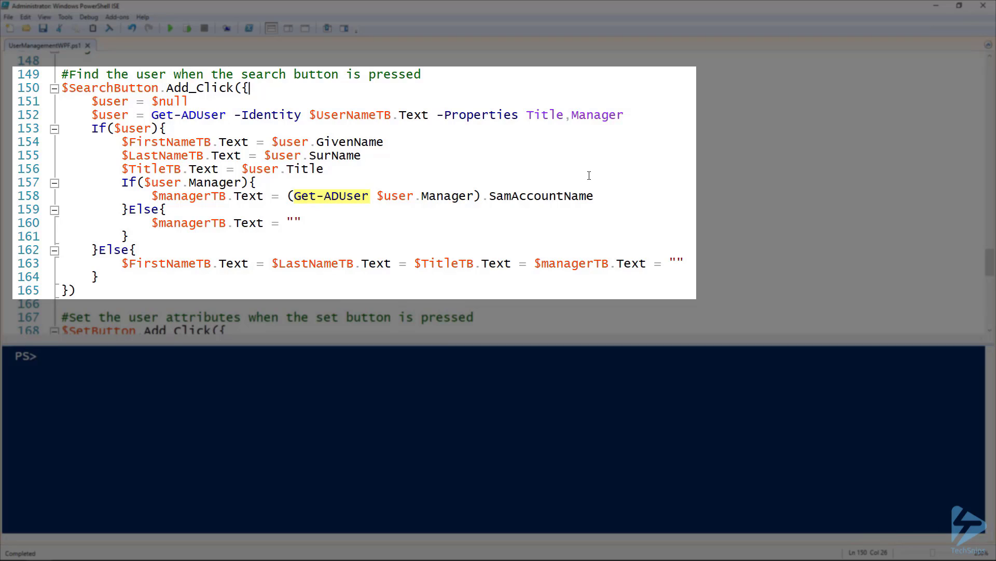
pyautogui.click(616, 196)
pyautogui.click(710, 262)
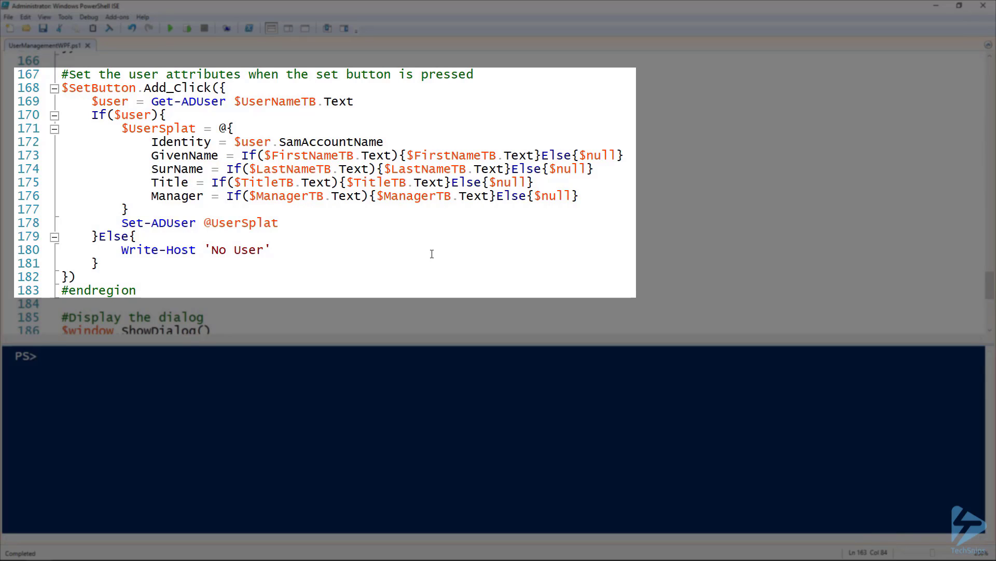
pyautogui.click(637, 155)
pyautogui.click(298, 225)
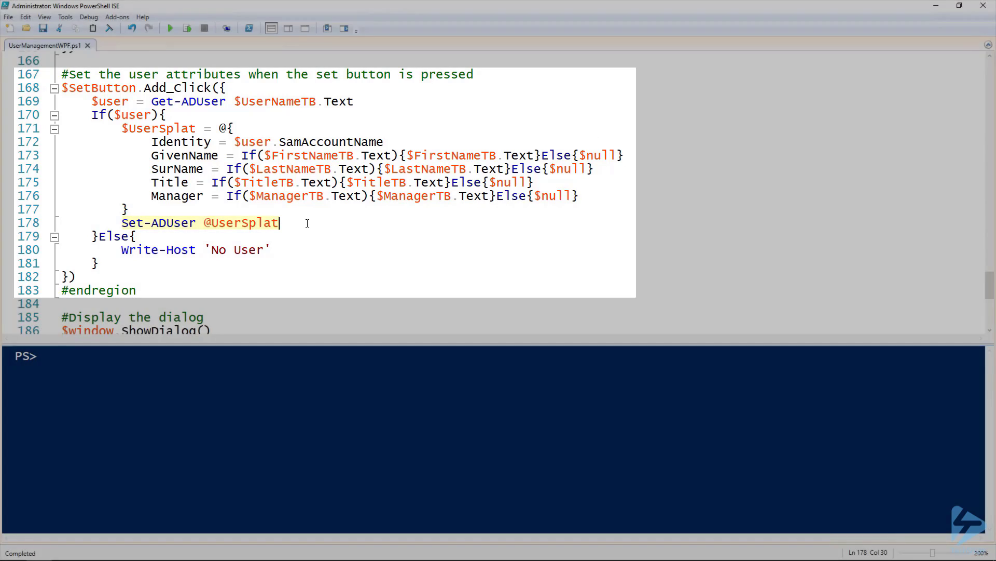
pyautogui.scroll(-1, 305, 223)
pyautogui.click(298, 204)
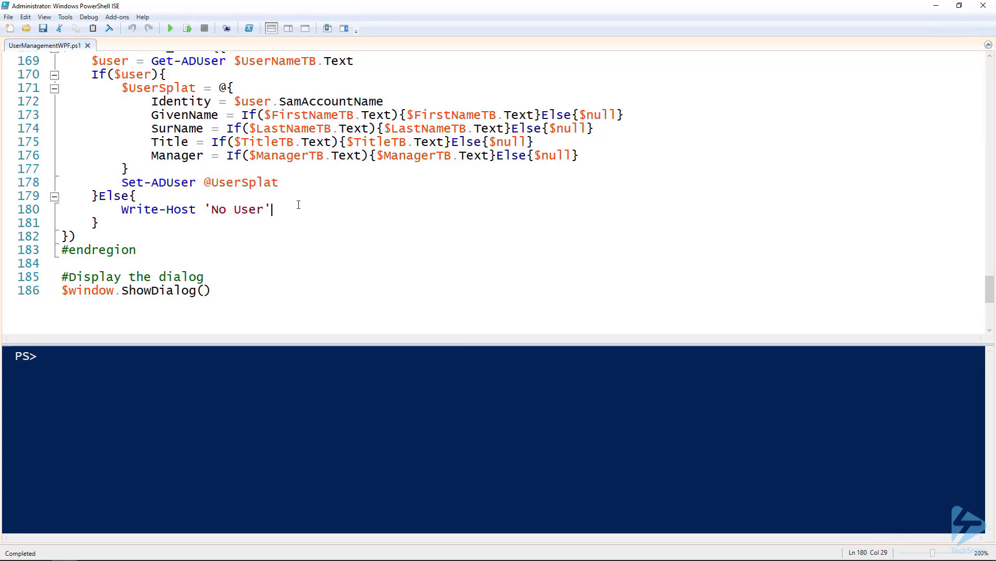
# Run the script with F5 and search alincoln, filling Abraham Lincoln with Title President.
pyautogui.press('F5')
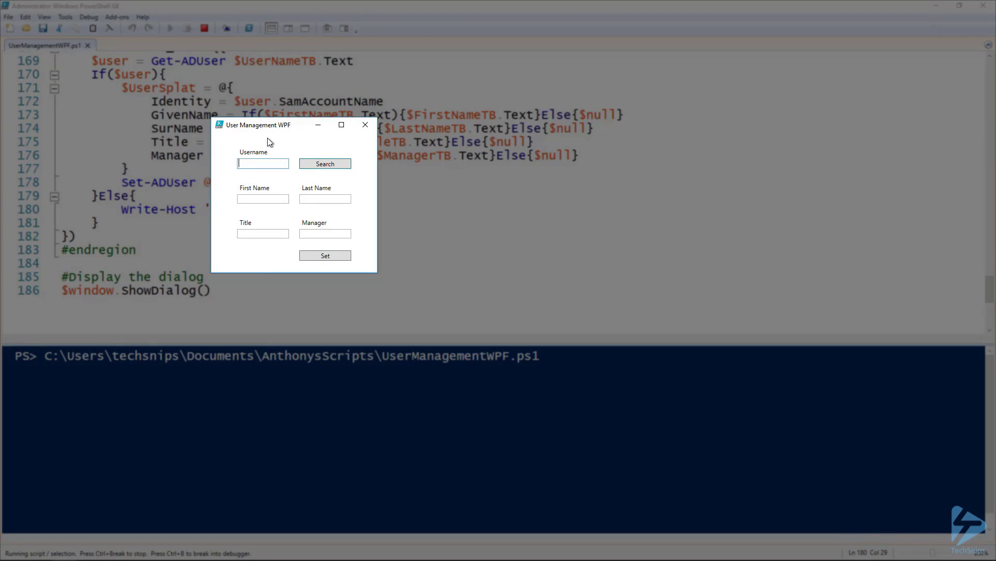
pyautogui.write('alincoln')
pyautogui.press('Return')
pyautogui.click(266, 234)
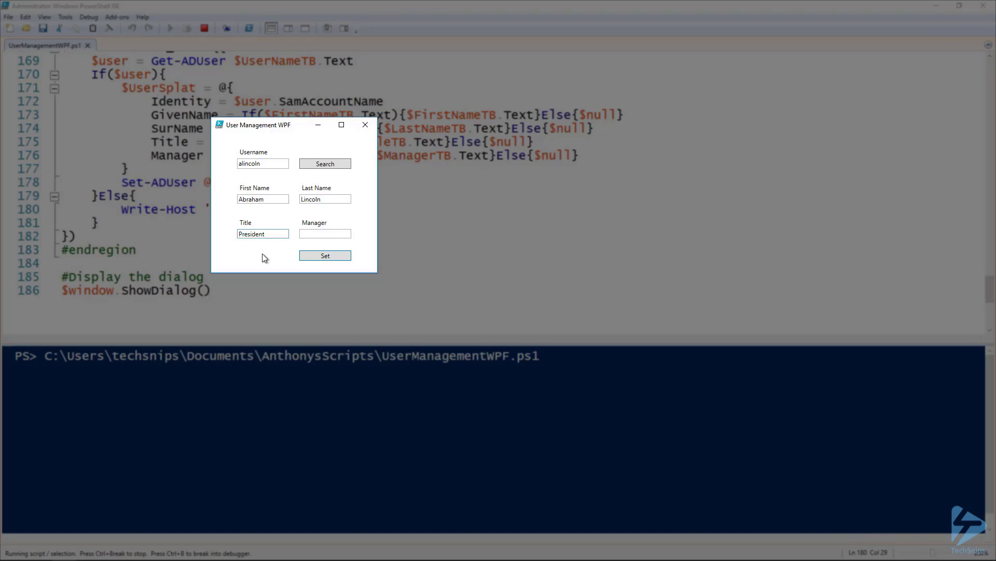
pyautogui.click(318, 168)
# Search a different username that clears the form, then restore alincoln and reload the details.
pyautogui.moveTo(285, 164); pyautogui.dragTo(189, 161)
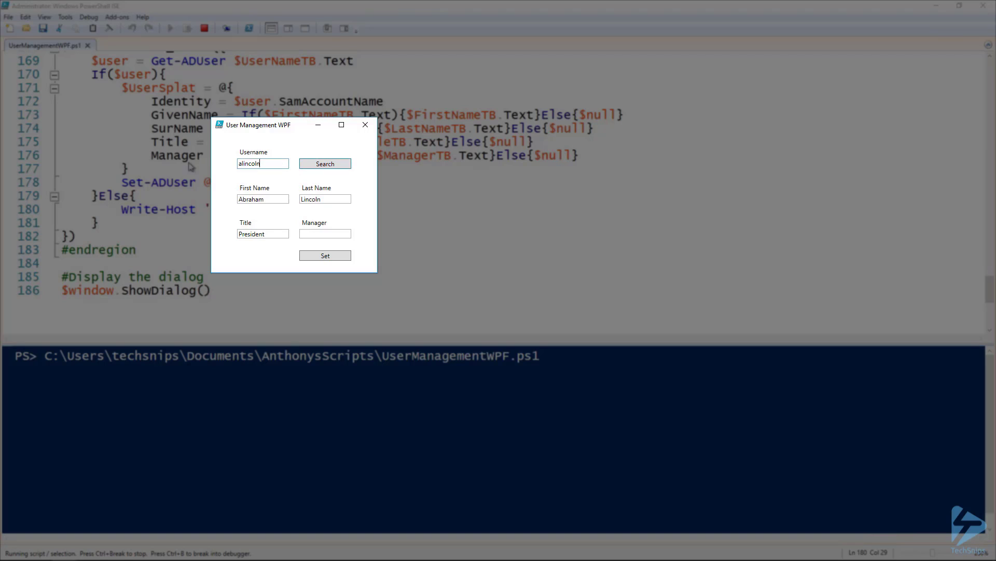
pyautogui.press('BackSpace')
pyautogui.write('techsnips')
pyautogui.click(330, 171)
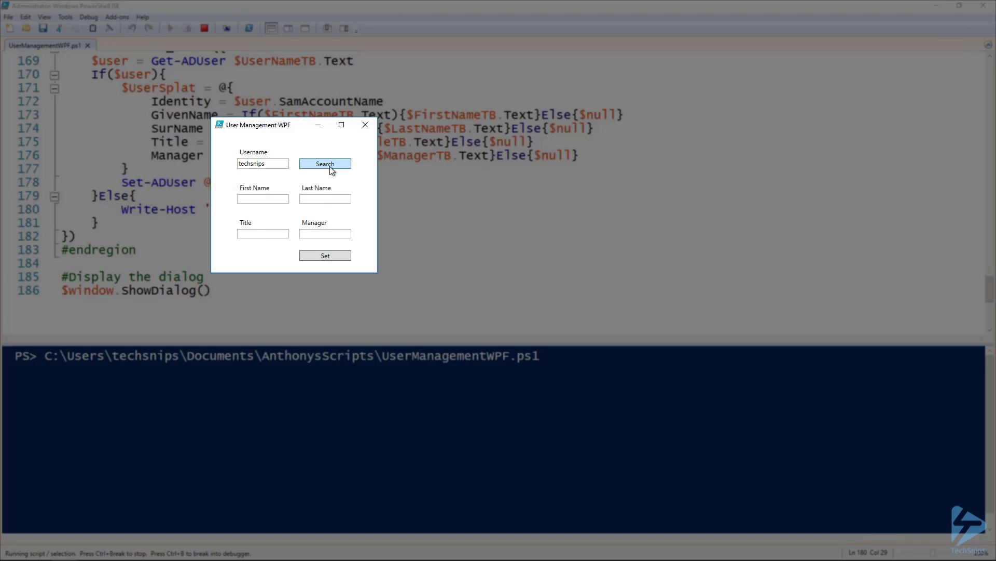
pyautogui.doubleClick(285, 169)
pyautogui.write('alincoln')
pyautogui.click(313, 165)
# Delete the President title text and run the user search again.
pyautogui.moveTo(265, 235); pyautogui.dragTo(230, 239)
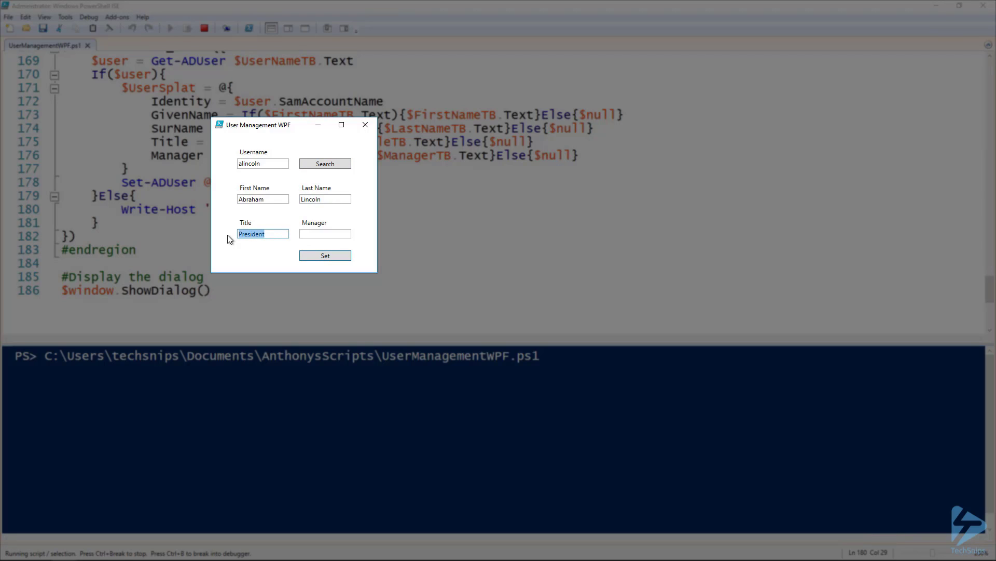
pyautogui.press('BackSpace')
pyautogui.click(320, 167)
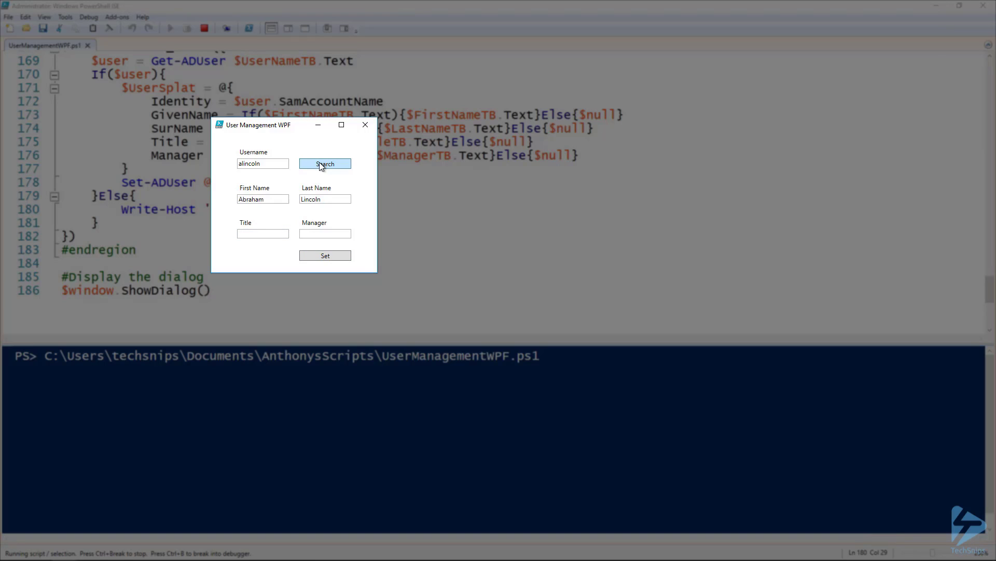